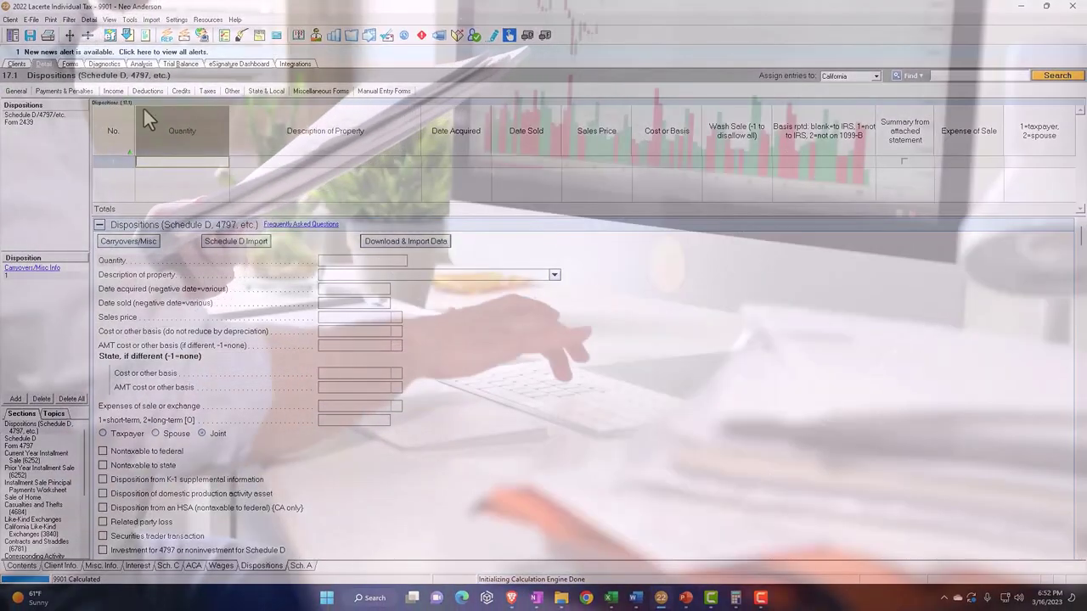
# - Fill in disposition 1 as Personal Property: acquired -1/1/2000, sold 6/6/2022, sales price 0, cost 10,000
pyautogui.click(114, 92)
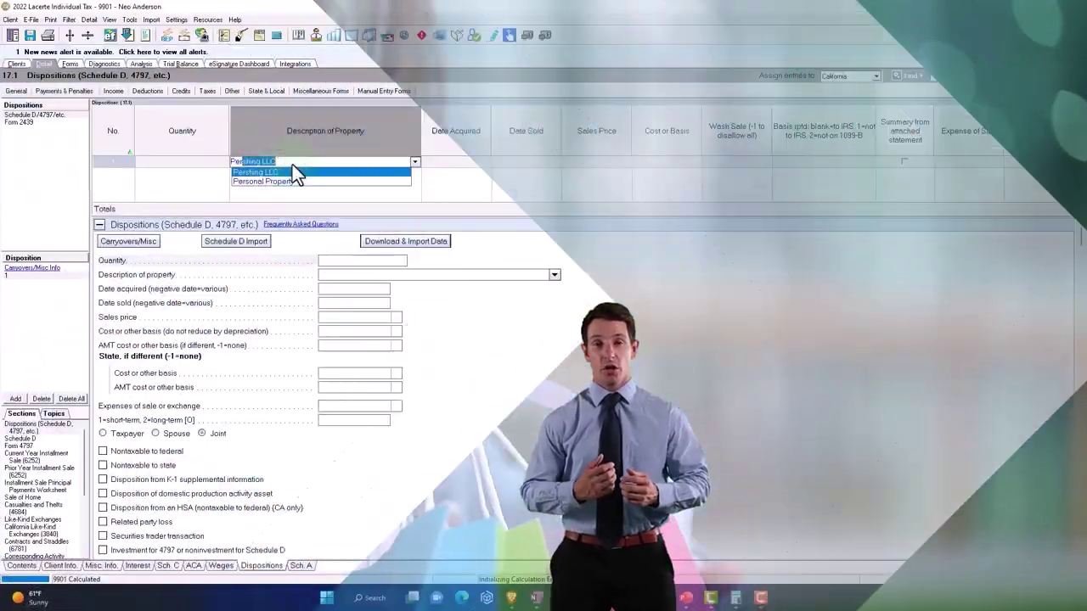
pyautogui.press('Down')
pyautogui.press('Return')
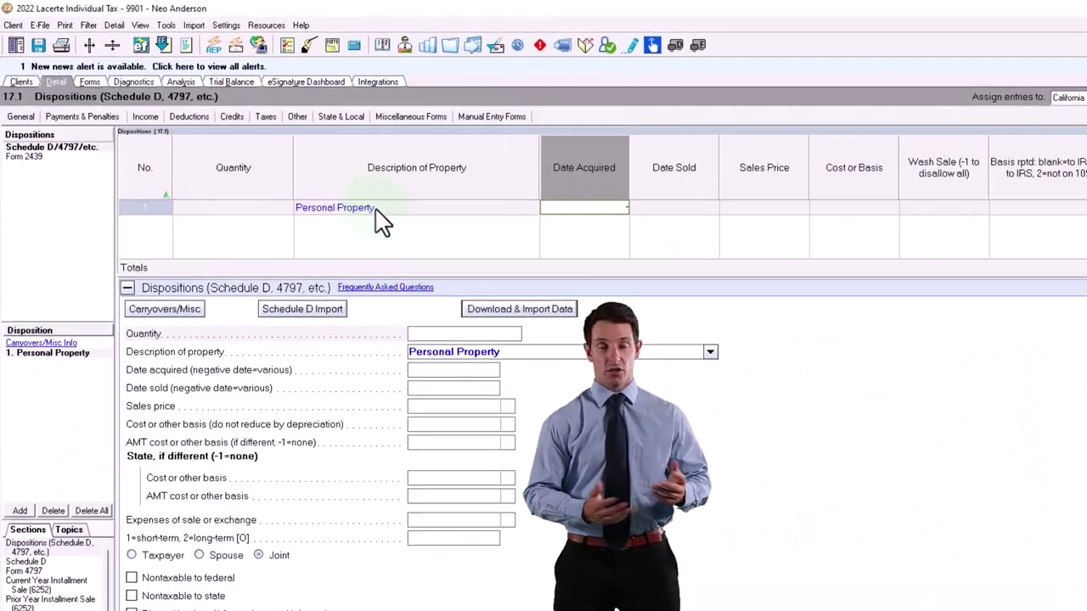
pyautogui.write('-01011')
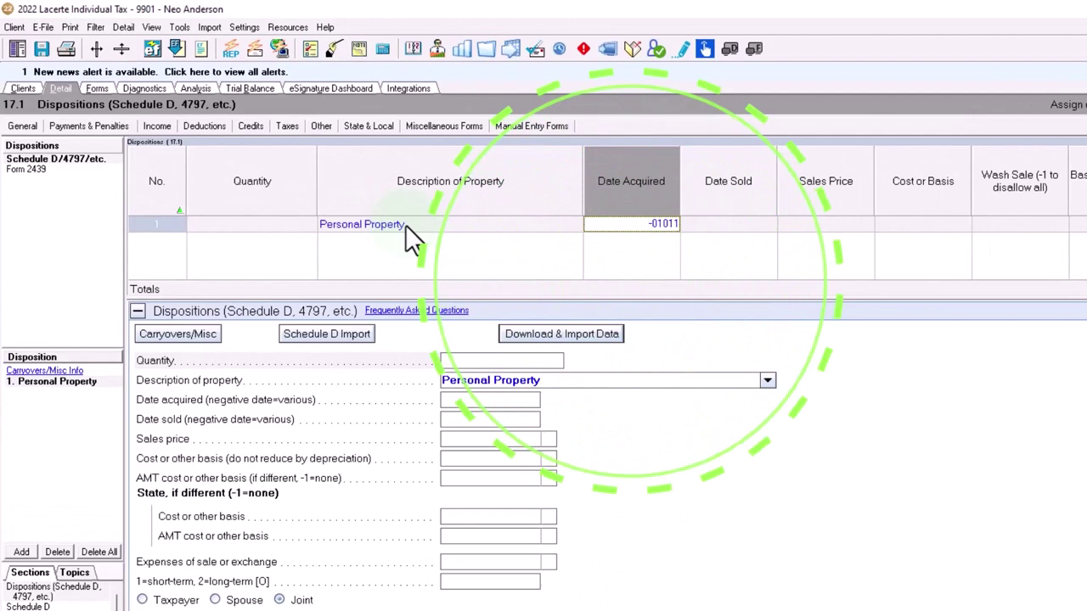
pyautogui.press('Return')
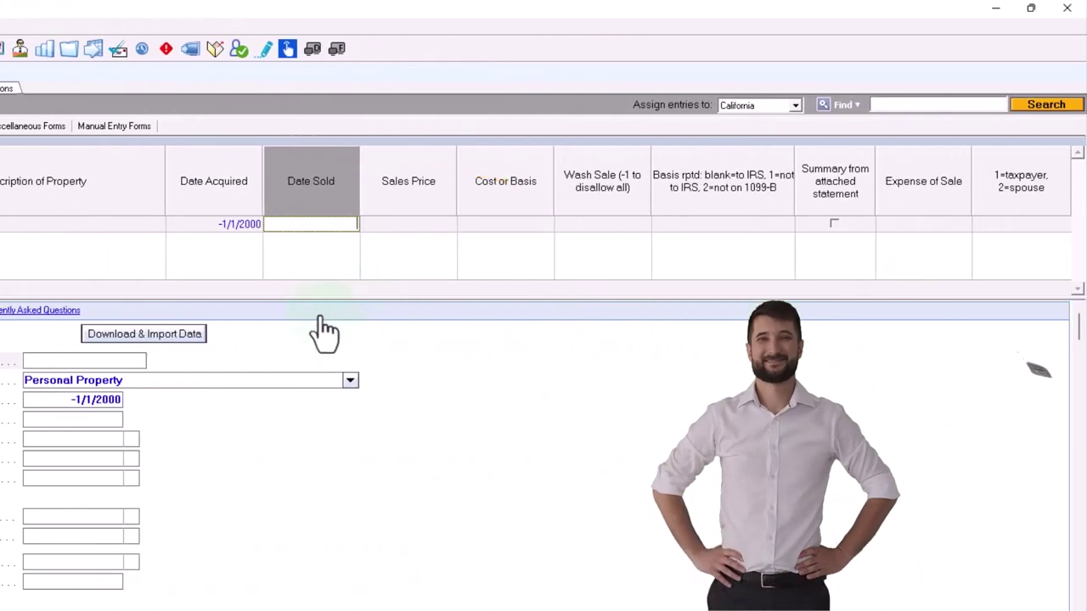
pyautogui.write('6')
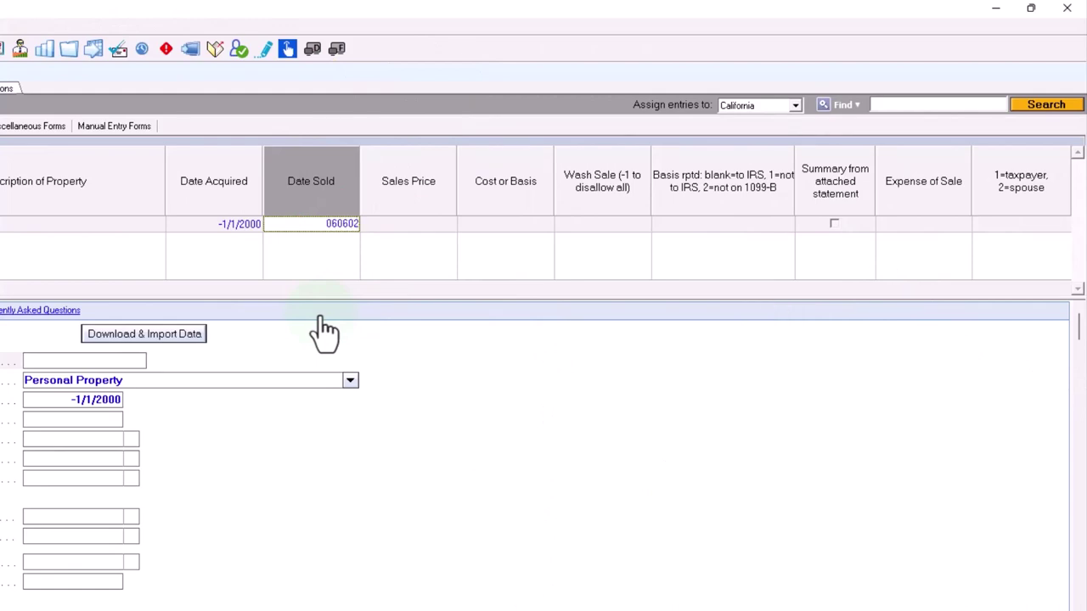
pyautogui.write('0602')
pyautogui.press('Tab')
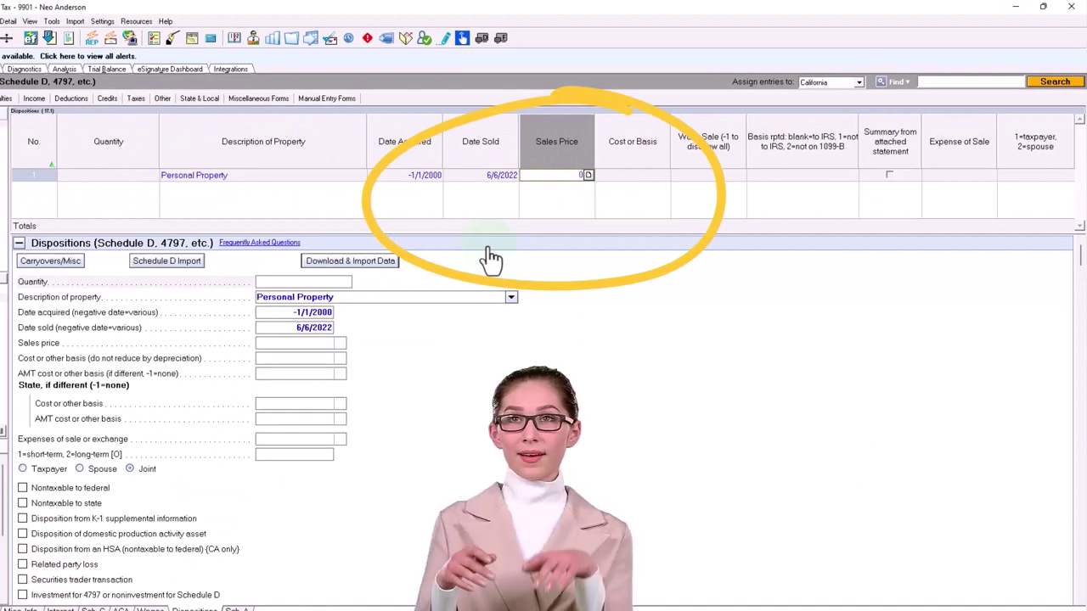
pyautogui.write('0')
pyautogui.press('Tab')
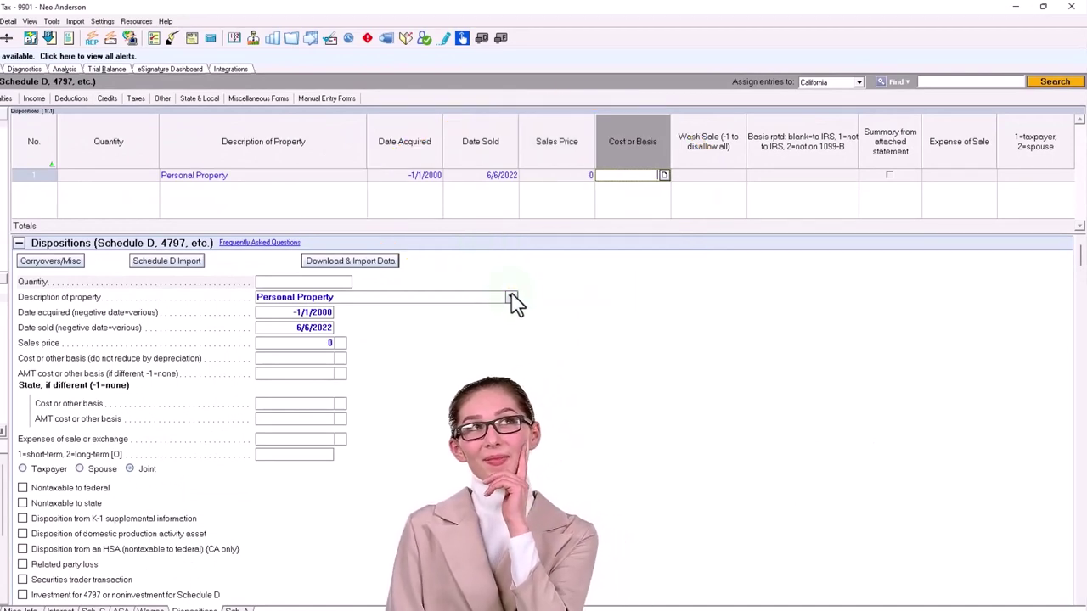
pyautogui.write('10000')
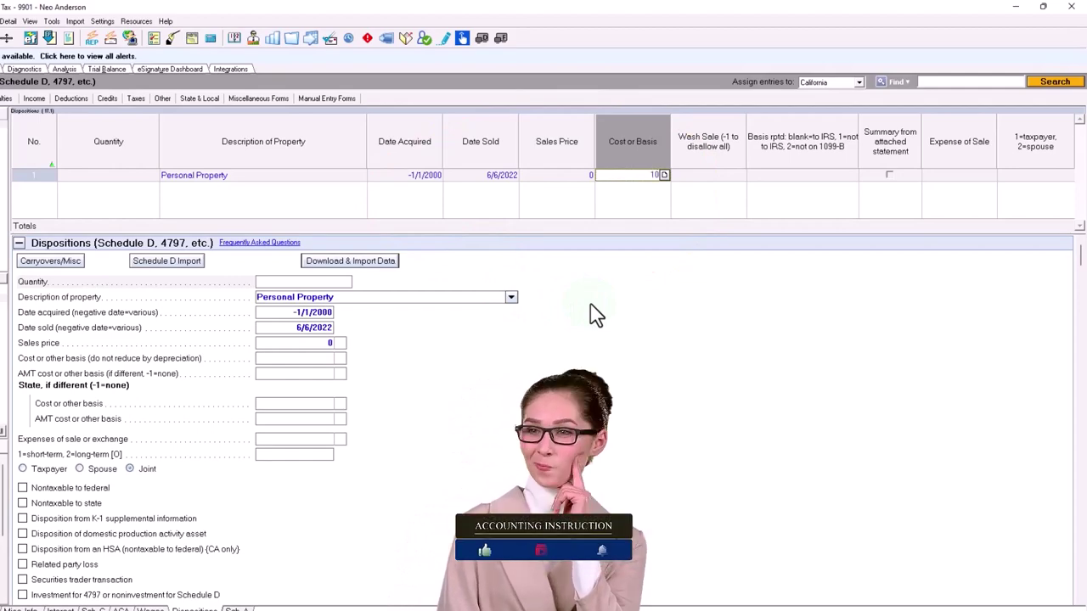
pyautogui.press('Tab')
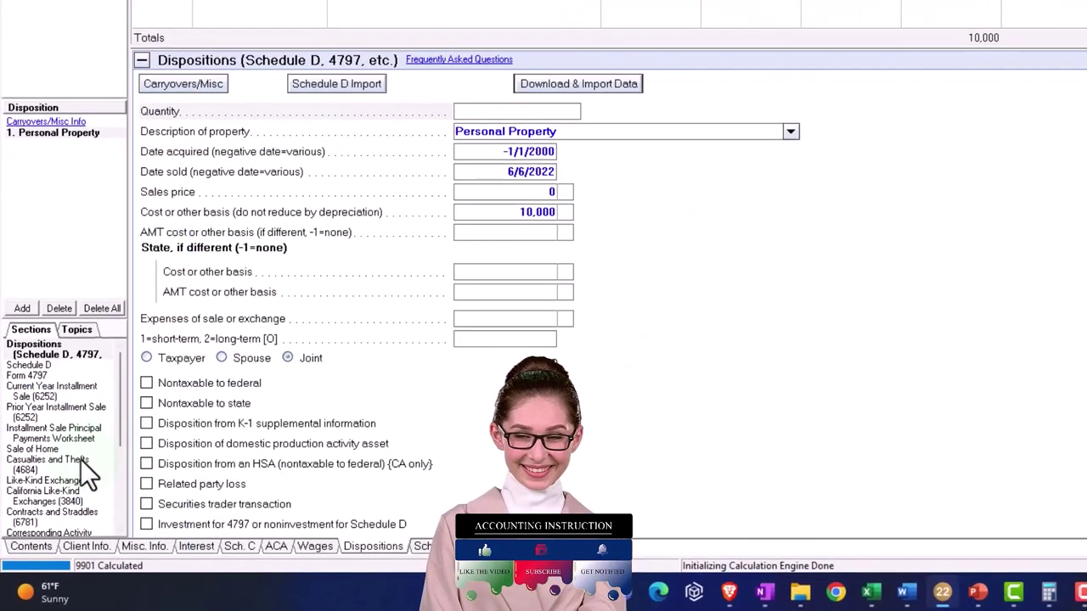
# - Enter 'Fire' as the description in the Casualties and Thefts (4684) input
pyautogui.click(80, 459)
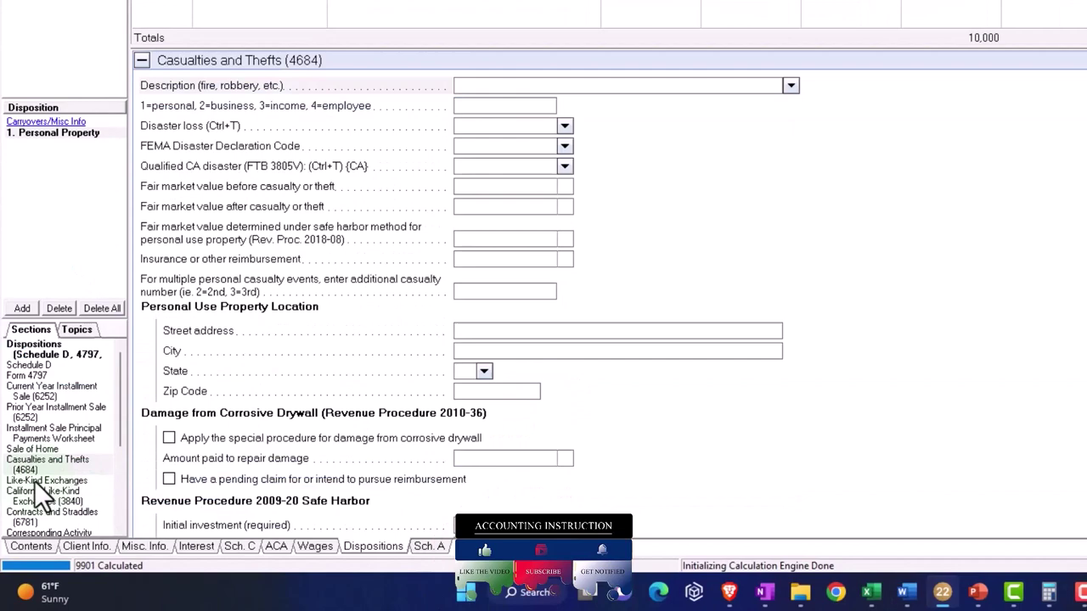
pyautogui.click(518, 85)
pyautogui.write('Fire')
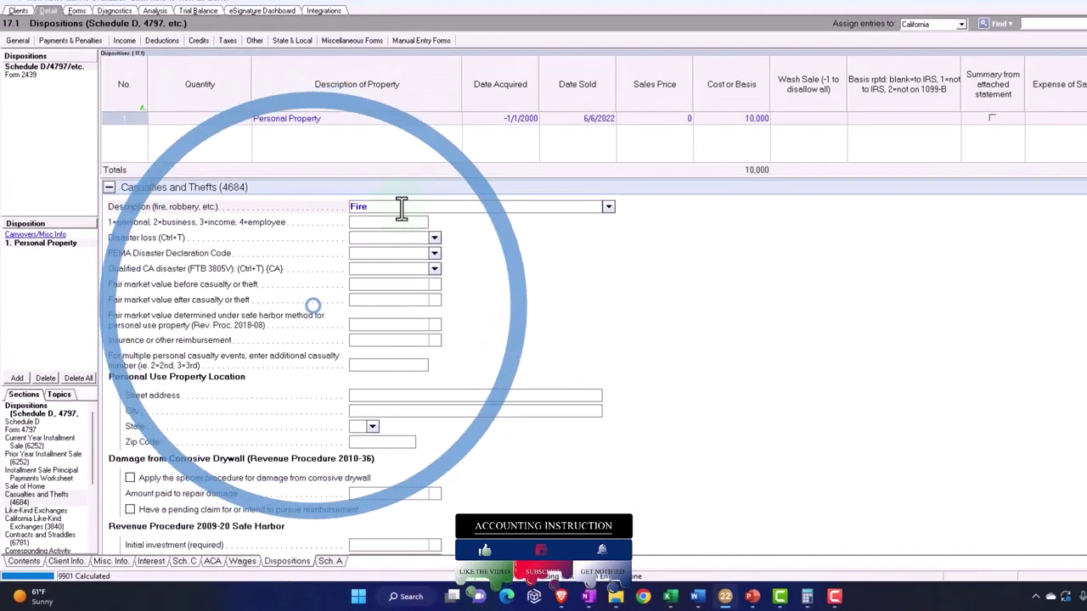
pyautogui.press('Tab')
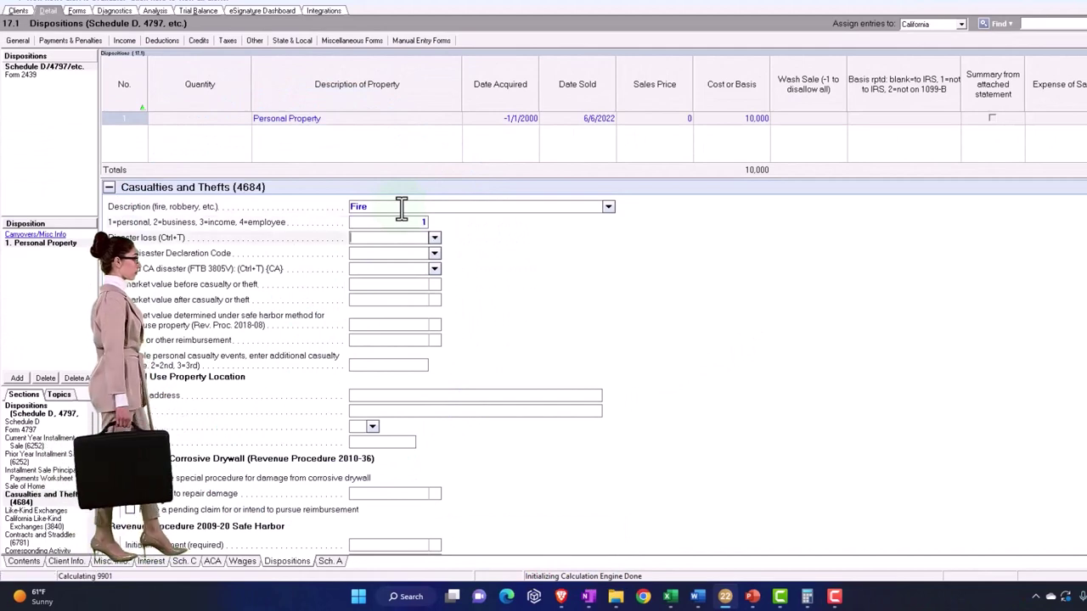
pyautogui.click(434, 238)
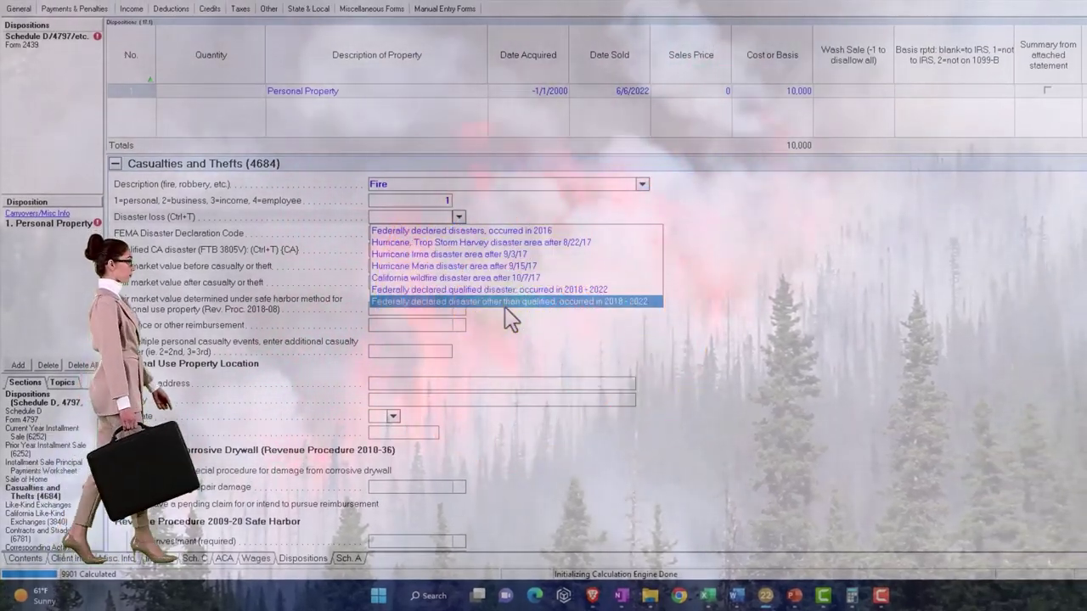
# - Set disaster loss to Federally declared disaster other than qualified, leaving FEMA and California codes blank
pyautogui.click(505, 303)
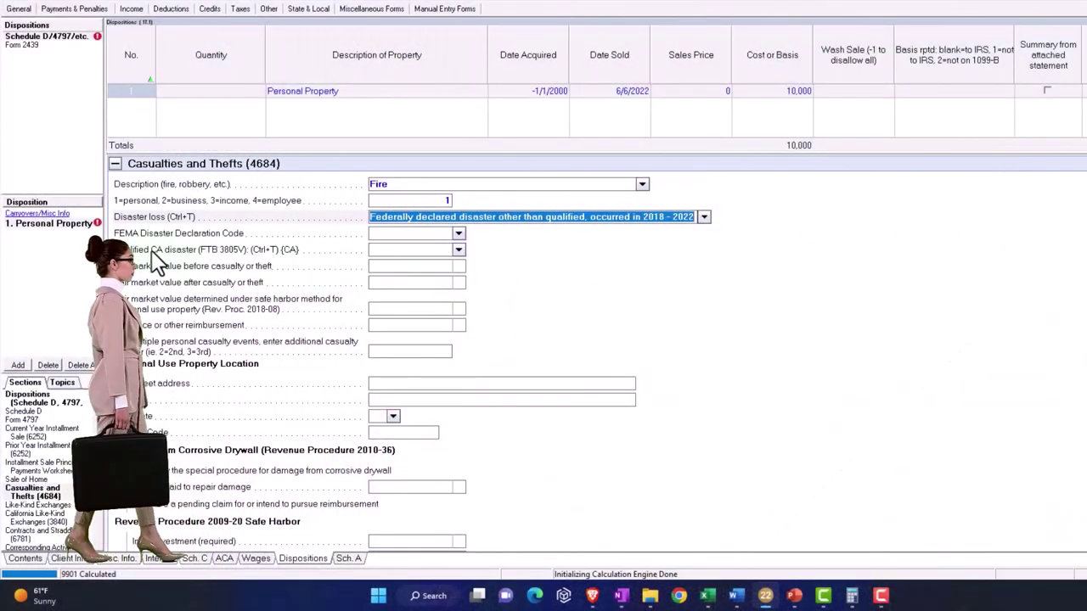
pyautogui.click(458, 233)
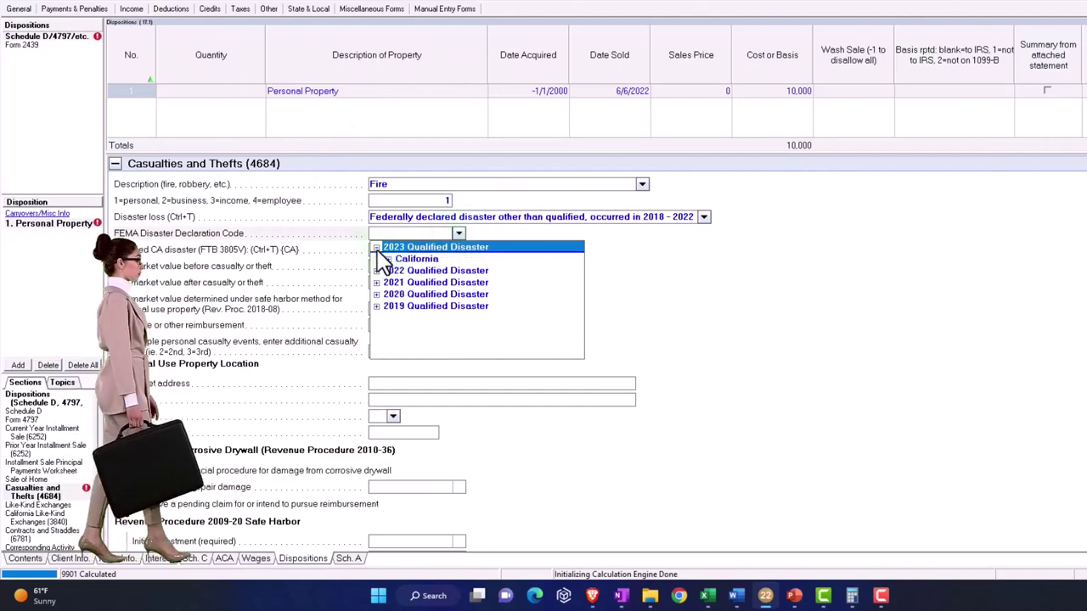
pyautogui.click(626, 291)
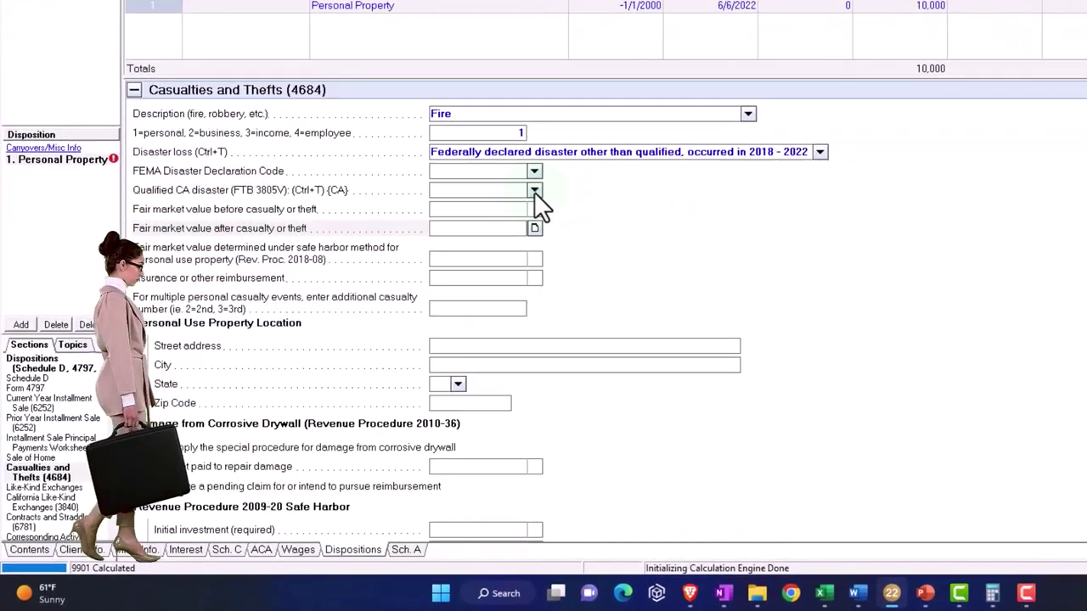
pyautogui.click(544, 184)
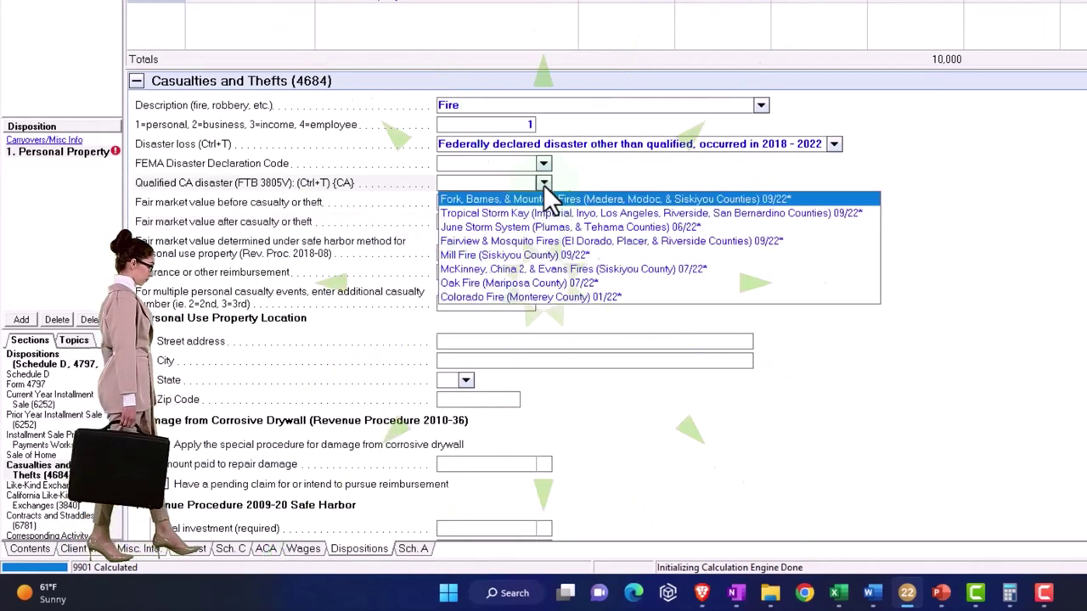
pyautogui.click(593, 174)
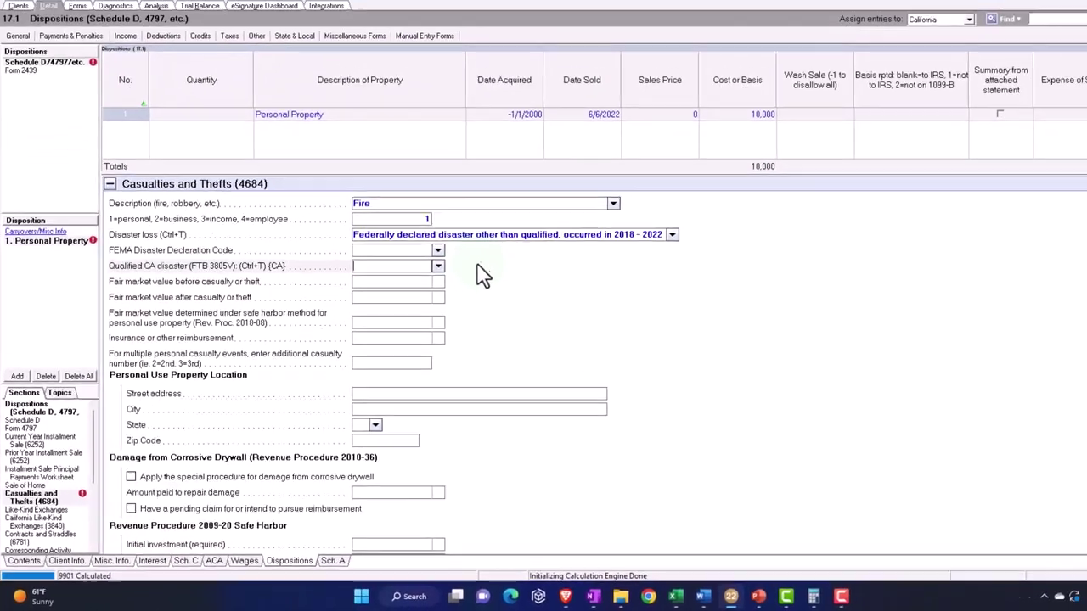
pyautogui.click(552, 239)
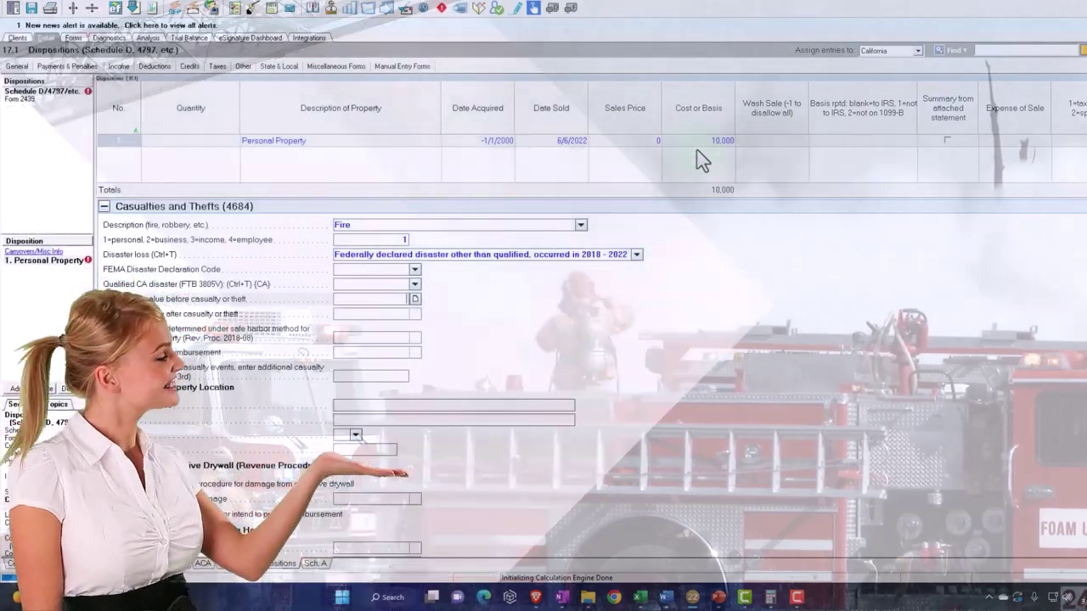
# - Enter fair market value 9,000 before the fire, 0 after, and 1,000 insurance reimbursement
pyautogui.write('9000')
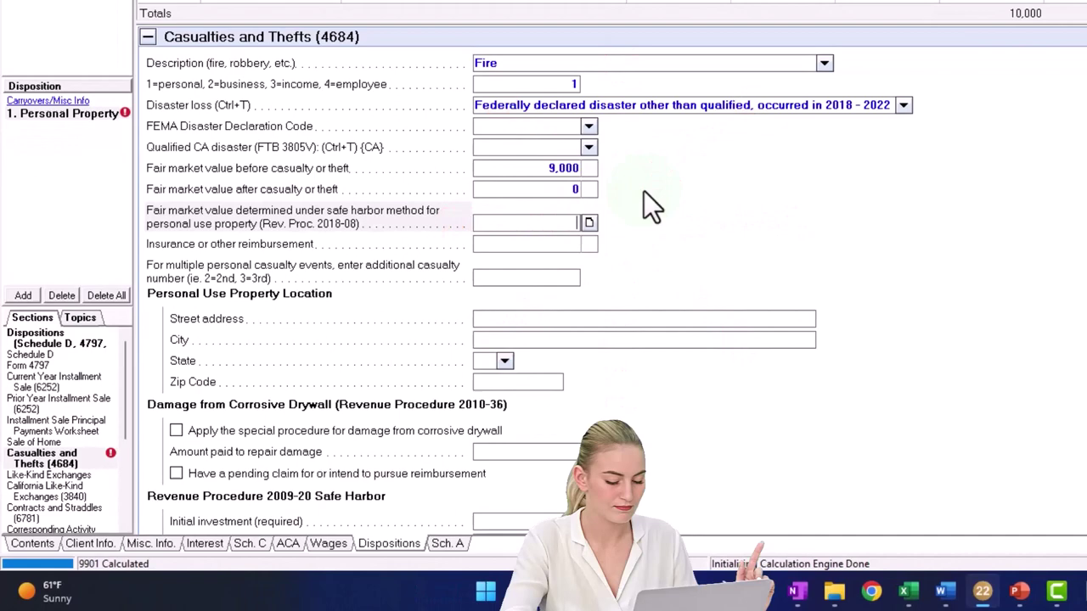
pyautogui.press('Tab')
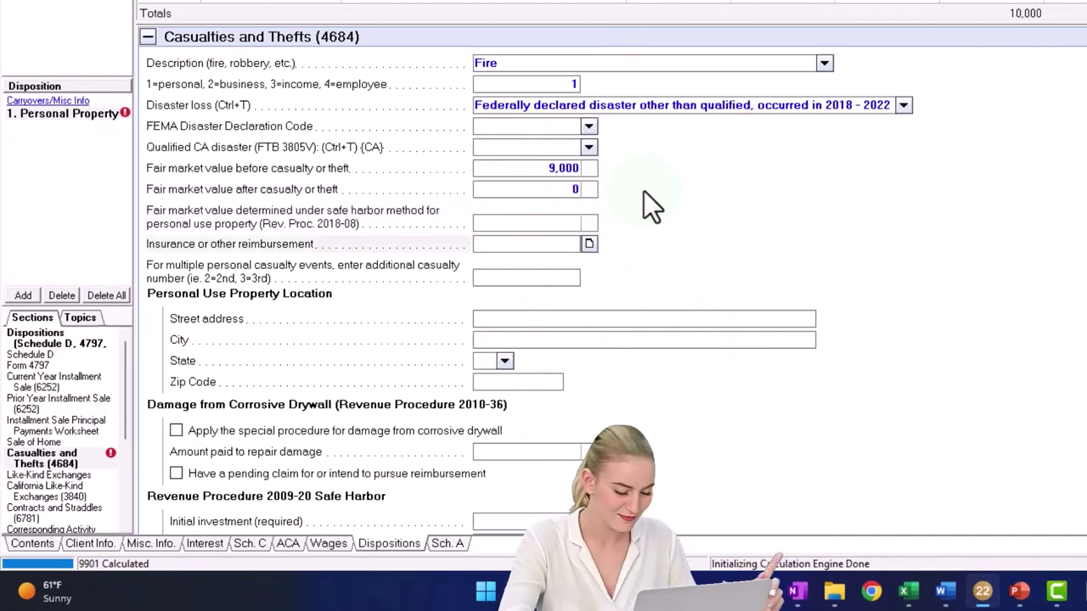
pyautogui.write('1000')
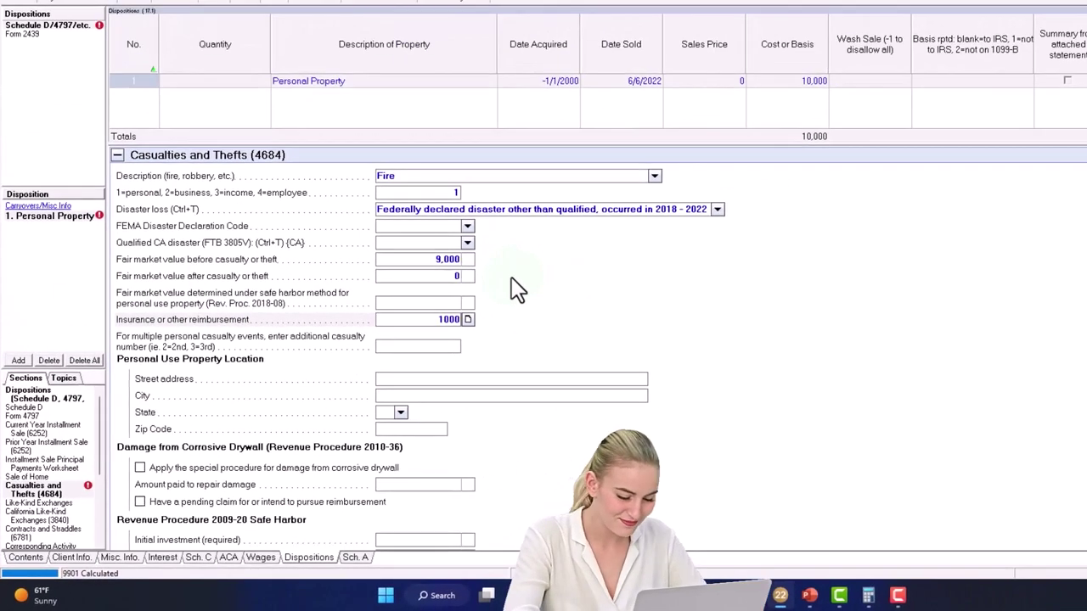
pyautogui.press('Tab')
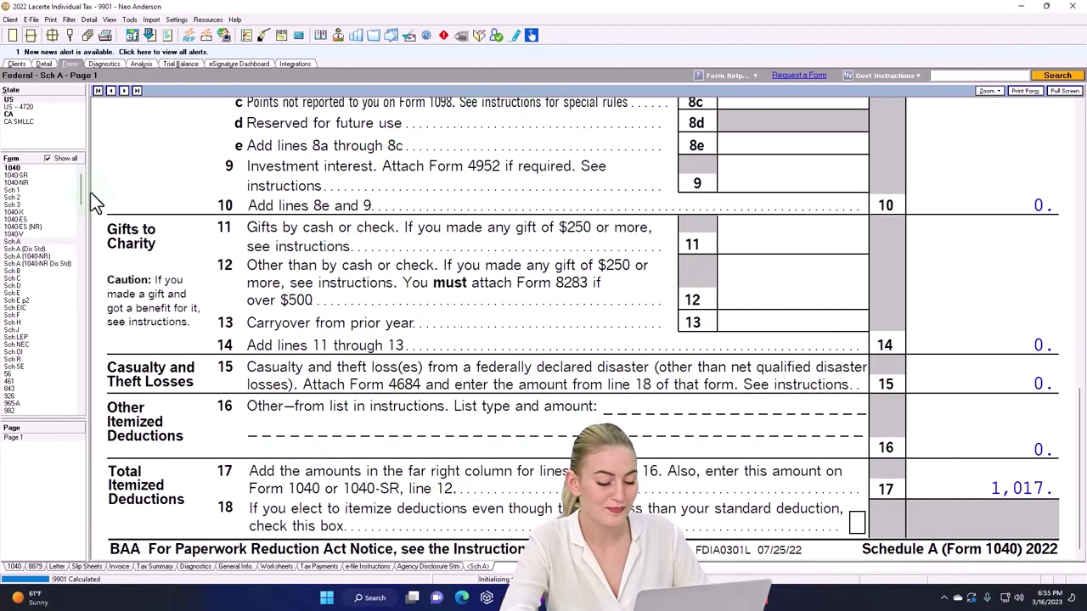
# - Bring up Form 4684 from the forms list
pyautogui.moveTo(82, 187); pyautogui.dragTo(81, 217)
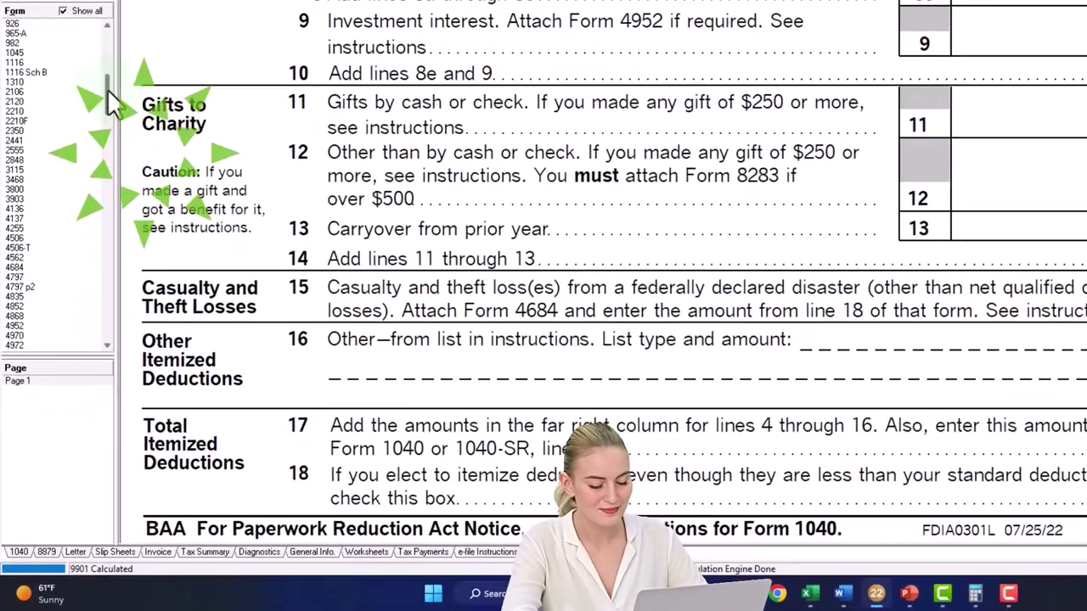
pyautogui.click(37, 270)
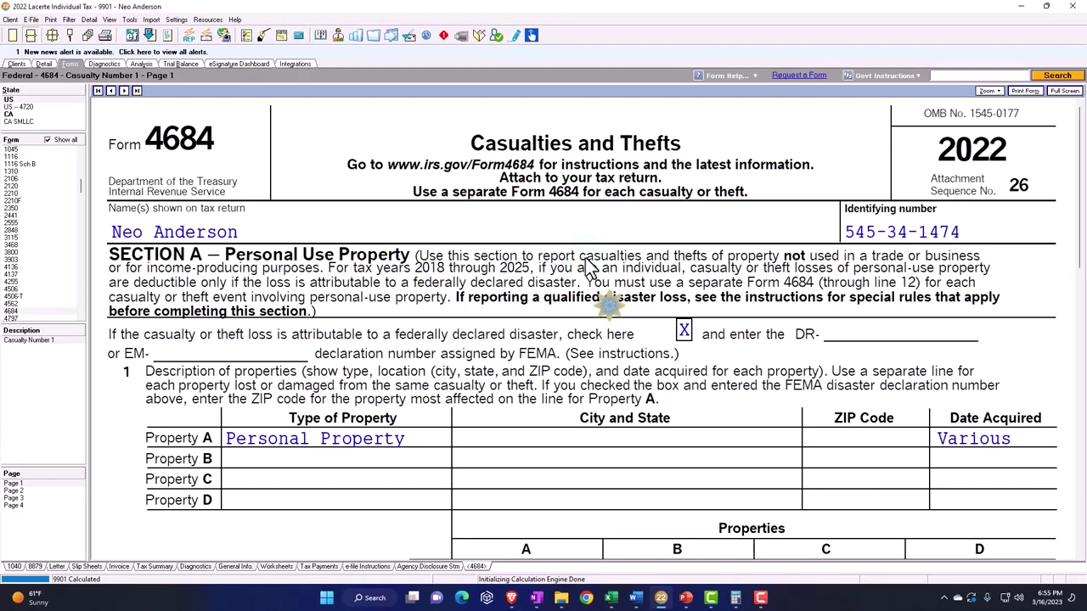
pyautogui.scroll(-1, 594, 288)
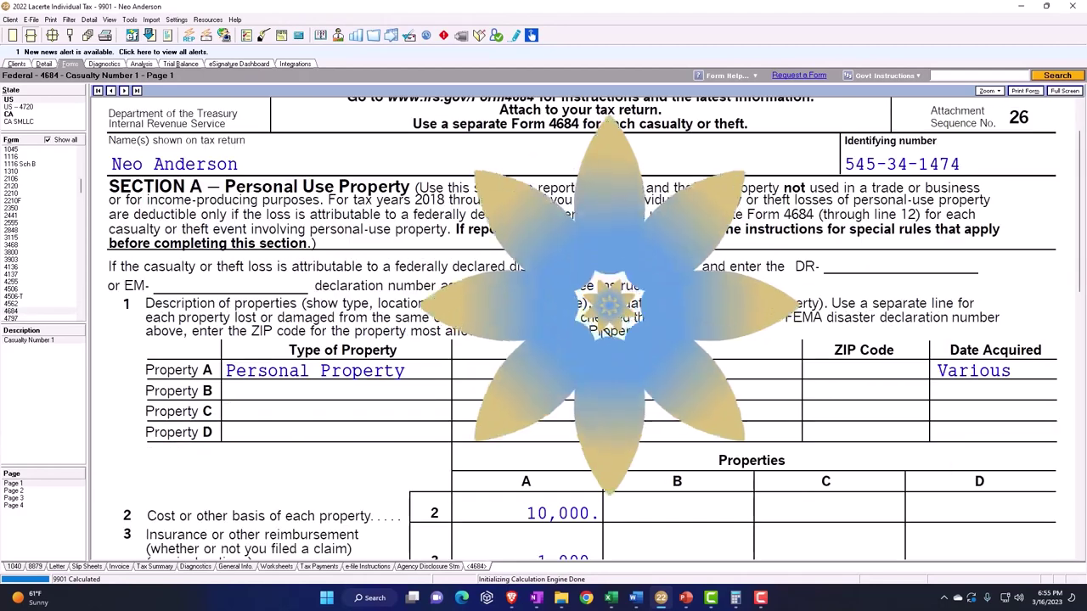
pyautogui.scroll(-1, 602, 331)
pyautogui.scroll(-3, 602, 328)
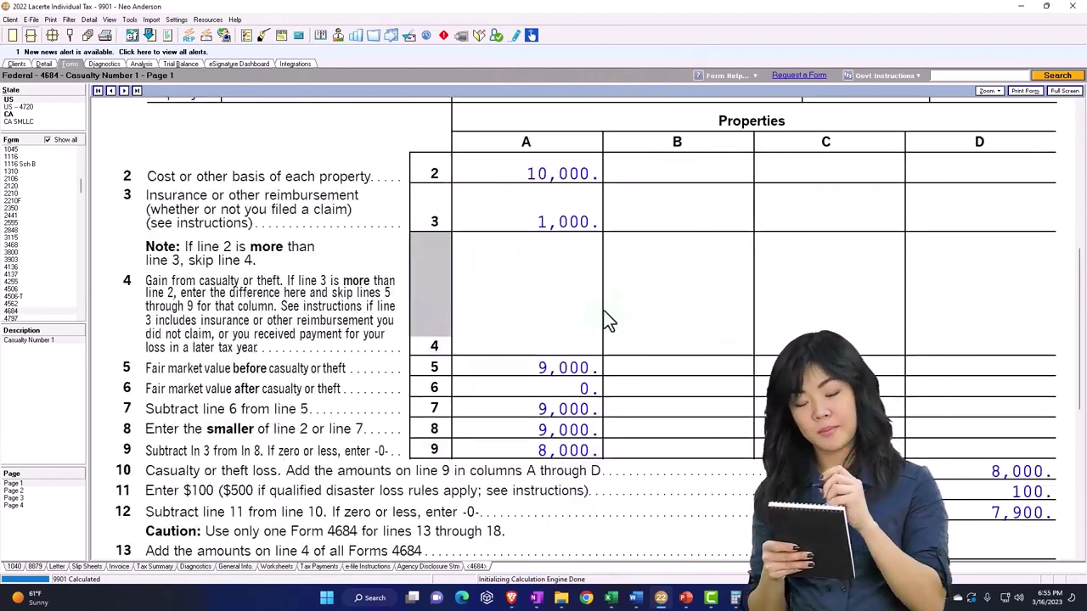
# - Review Form 4684's 10,000 basis, 1,000 reimbursement, 9,000 value and resulting 7,900 loss
pyautogui.click(509, 175)
pyautogui.click(566, 221)
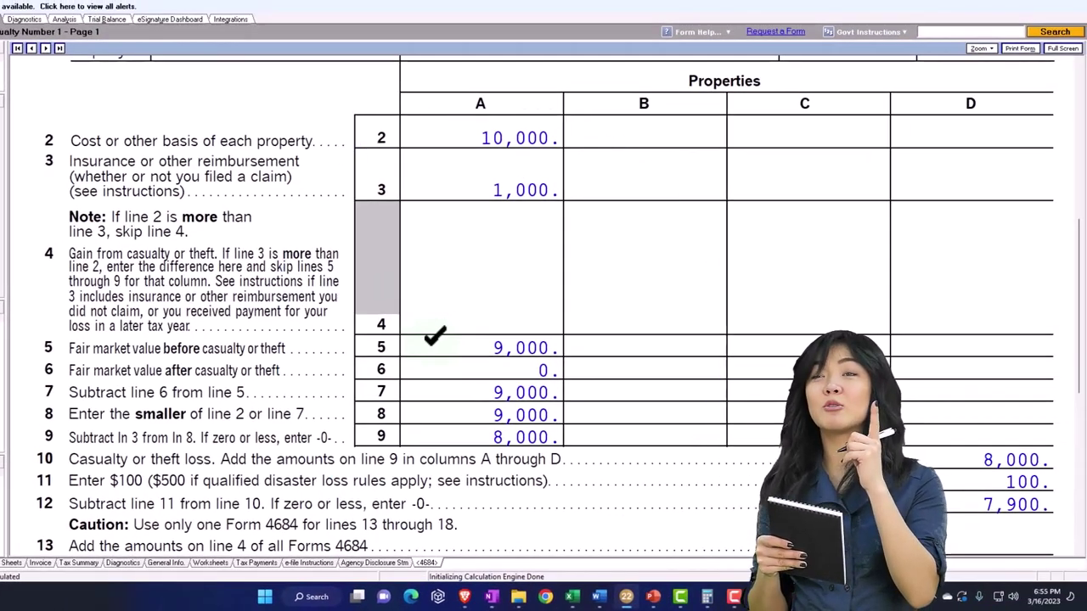
pyautogui.click(563, 315)
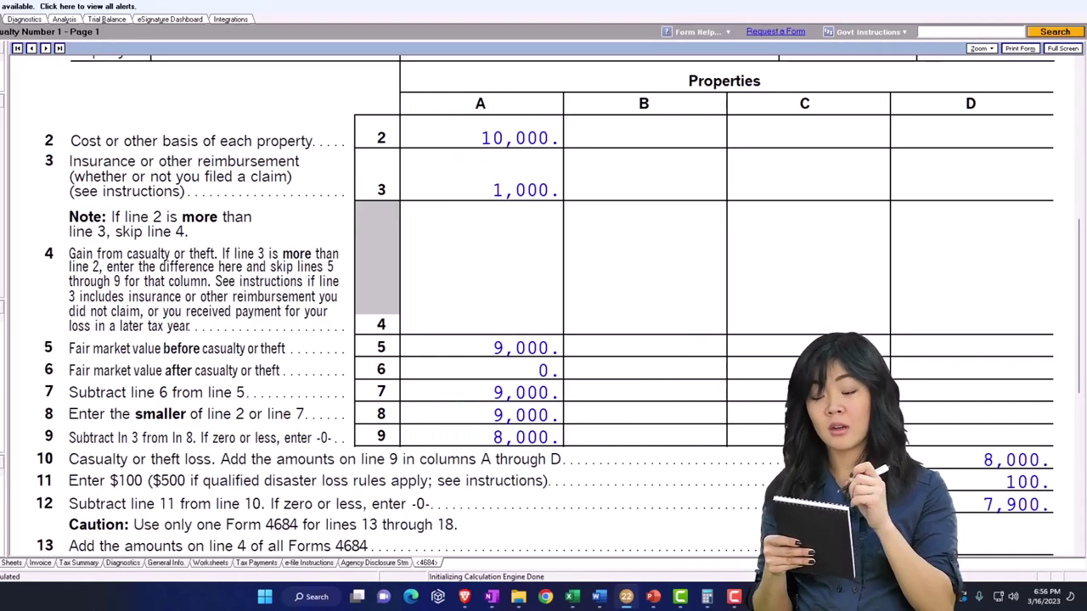
pyautogui.scroll(-3, 544, 306)
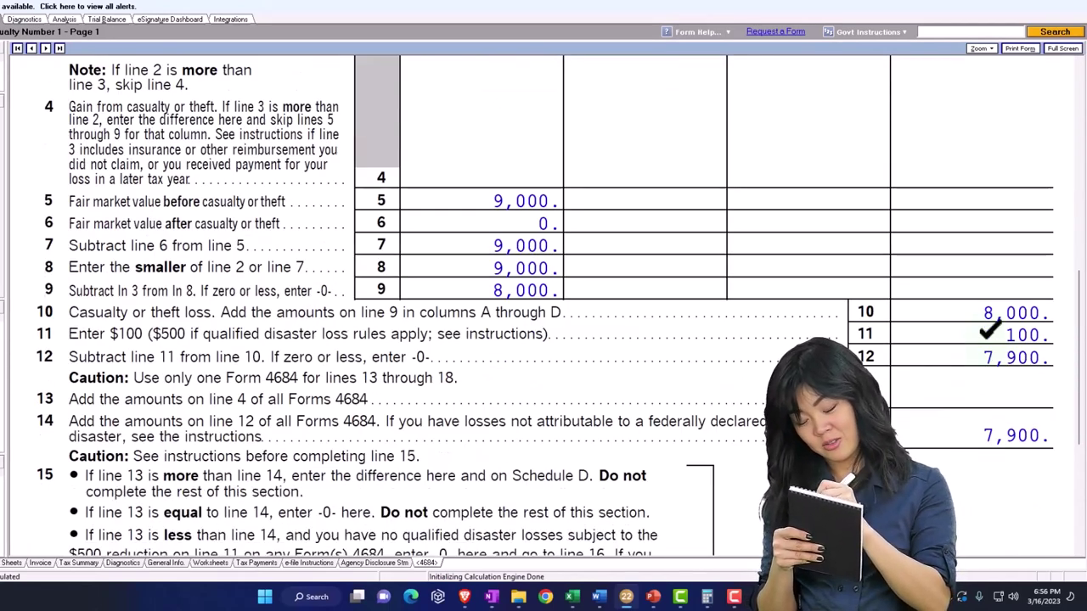
pyautogui.scroll(-4, 992, 340)
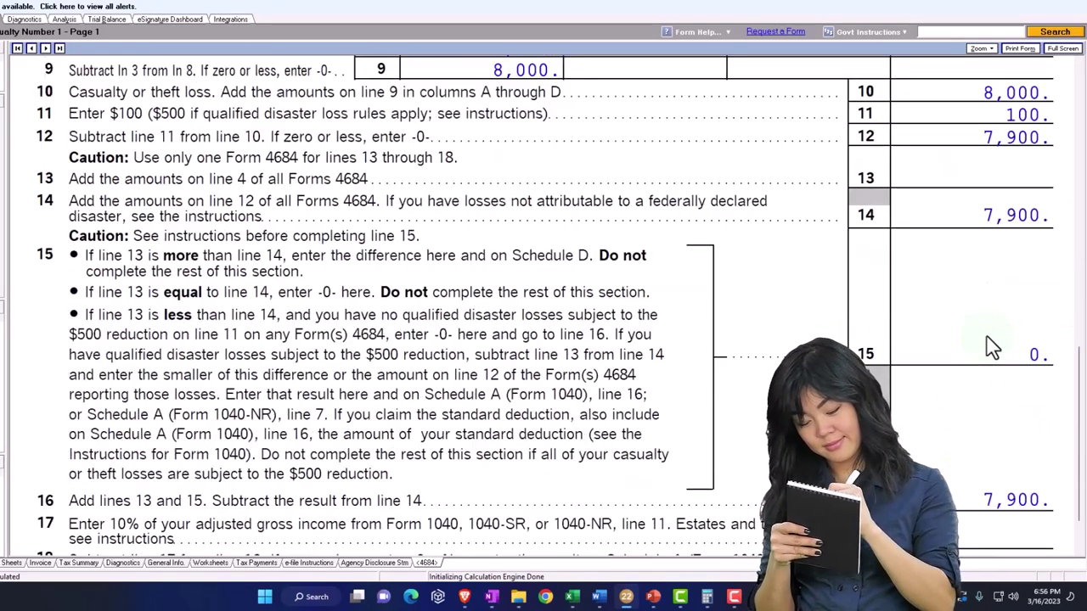
pyautogui.scroll(-1, 992, 348)
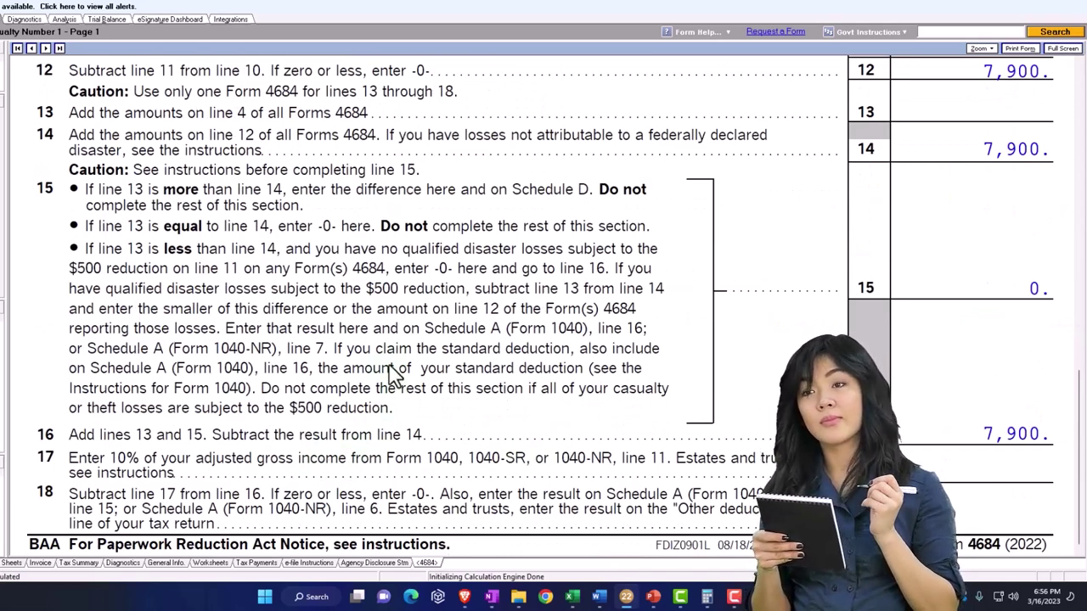
pyautogui.scroll(1, 392, 374)
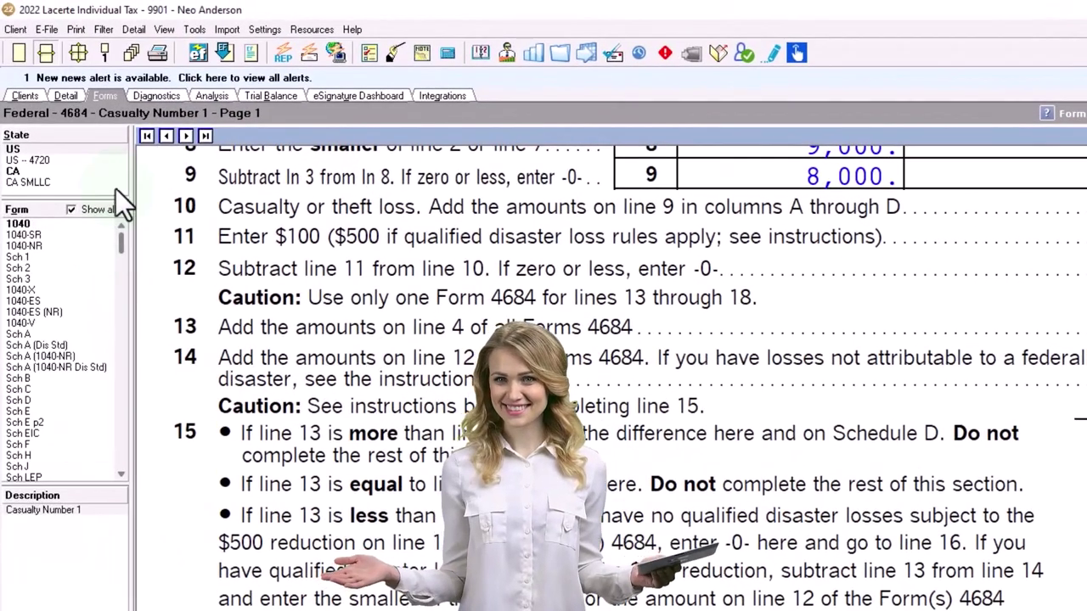
# - Change W-2 wages from 100,000 to 50,000, then display the federal Form 1040
pyautogui.click(63, 96)
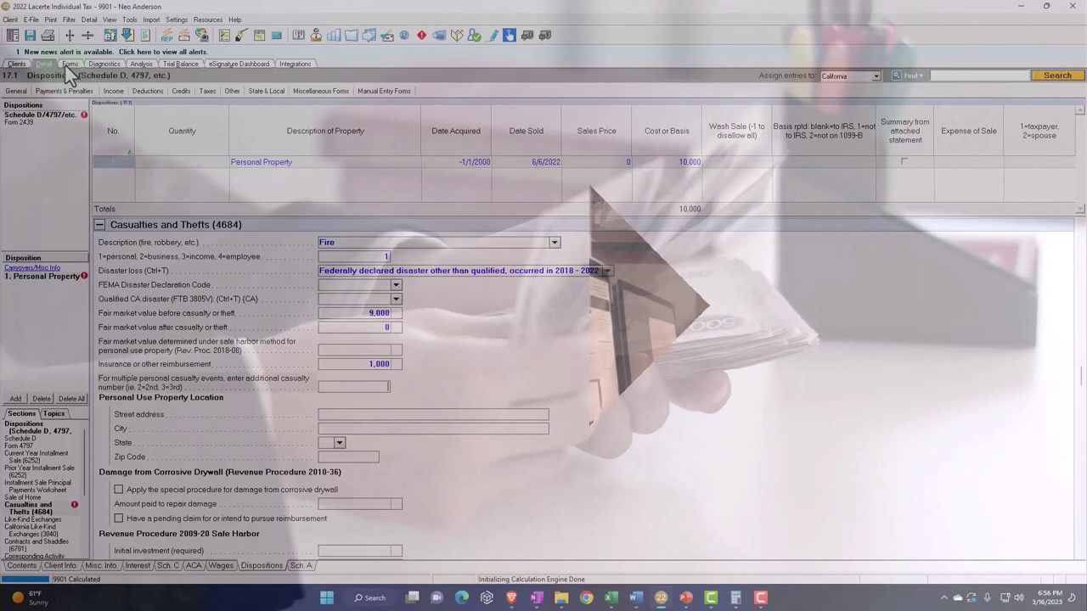
pyautogui.click(66, 65)
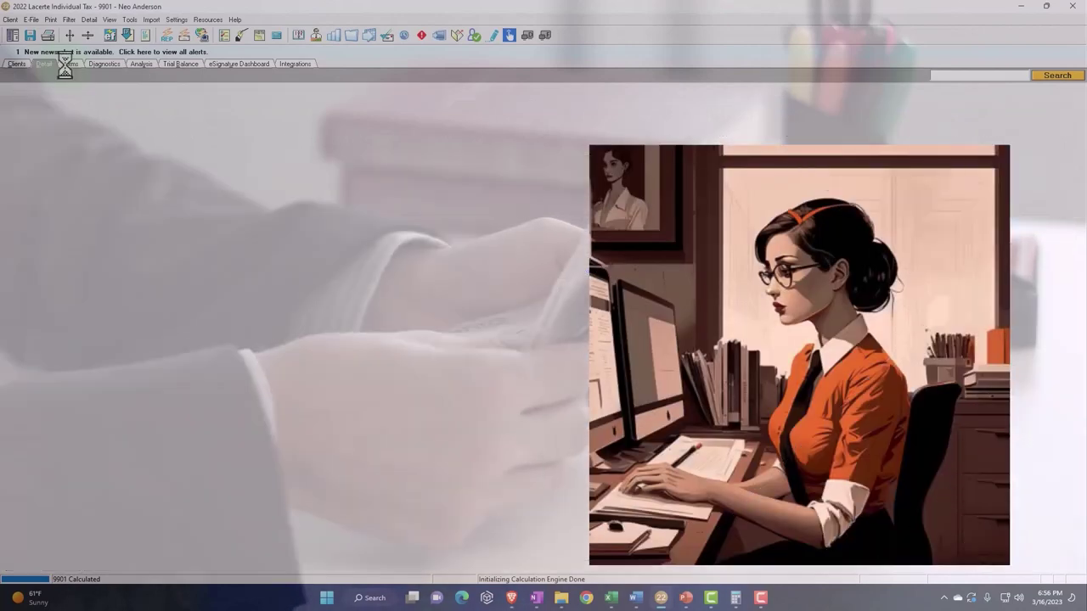
pyautogui.click(45, 67)
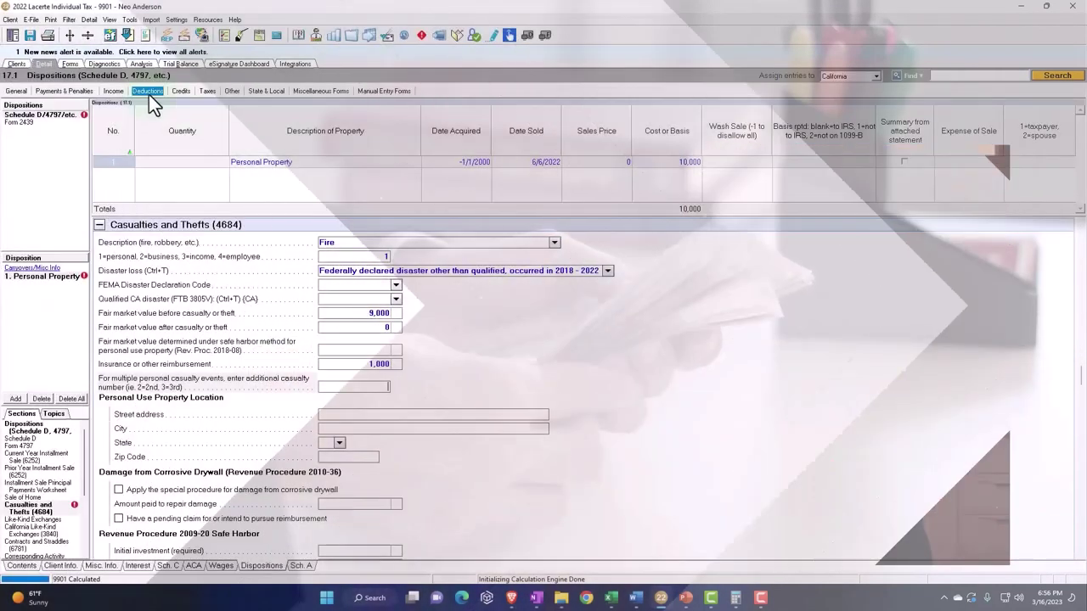
pyautogui.click(116, 91)
pyautogui.click(127, 103)
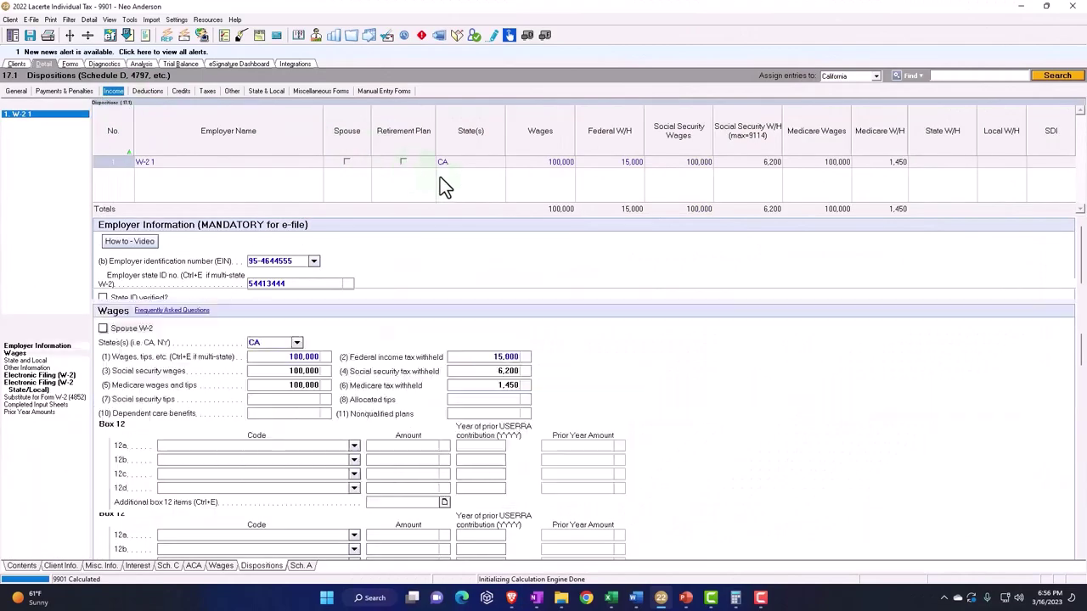
pyautogui.click(587, 165)
pyautogui.click(566, 161)
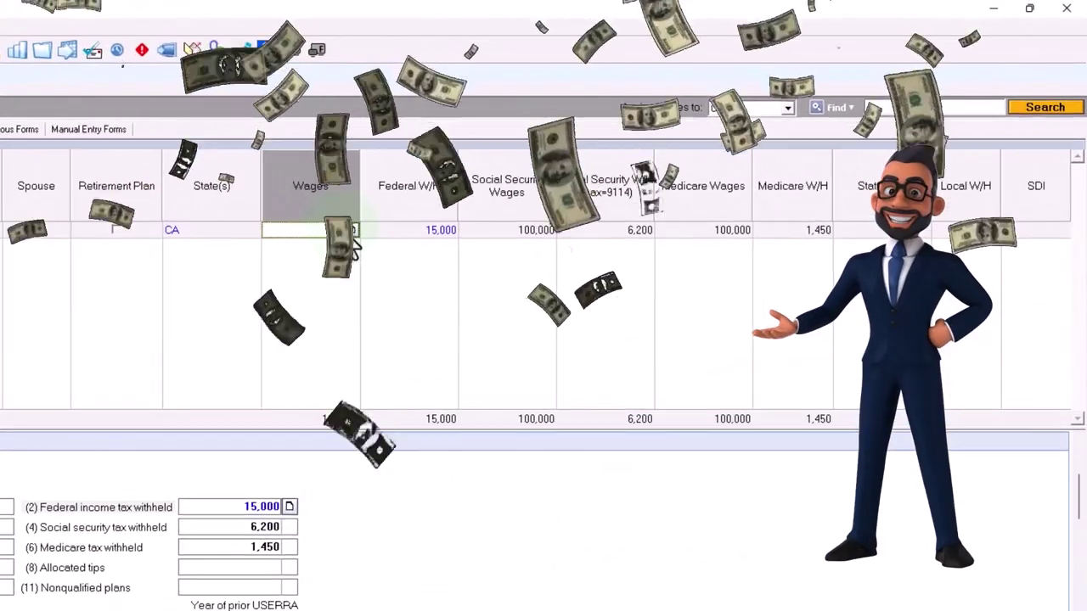
pyautogui.write('50000')
pyautogui.press('Tab')
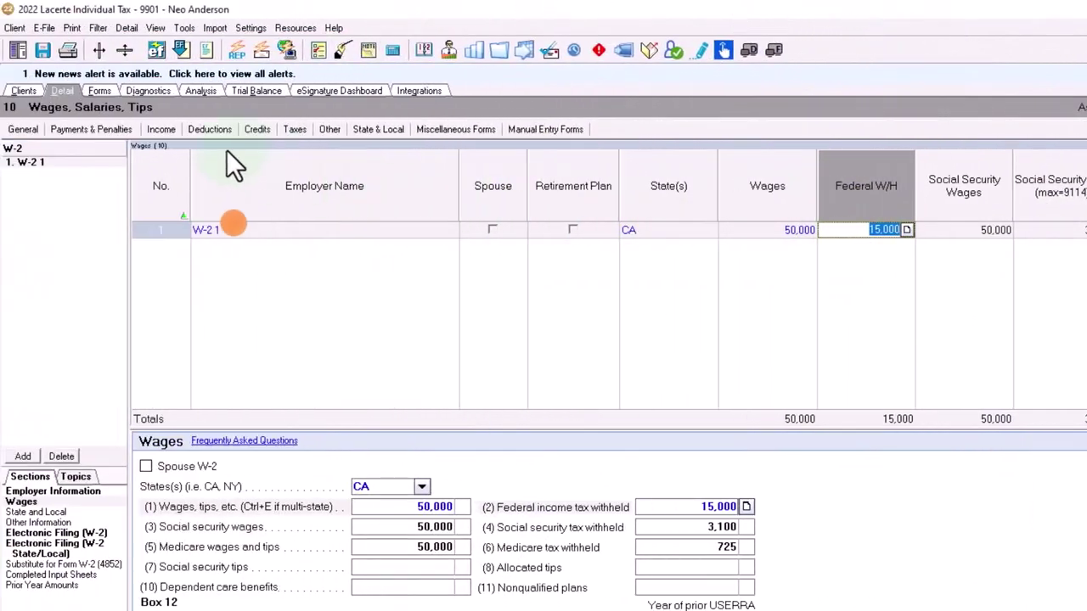
pyautogui.click(99, 91)
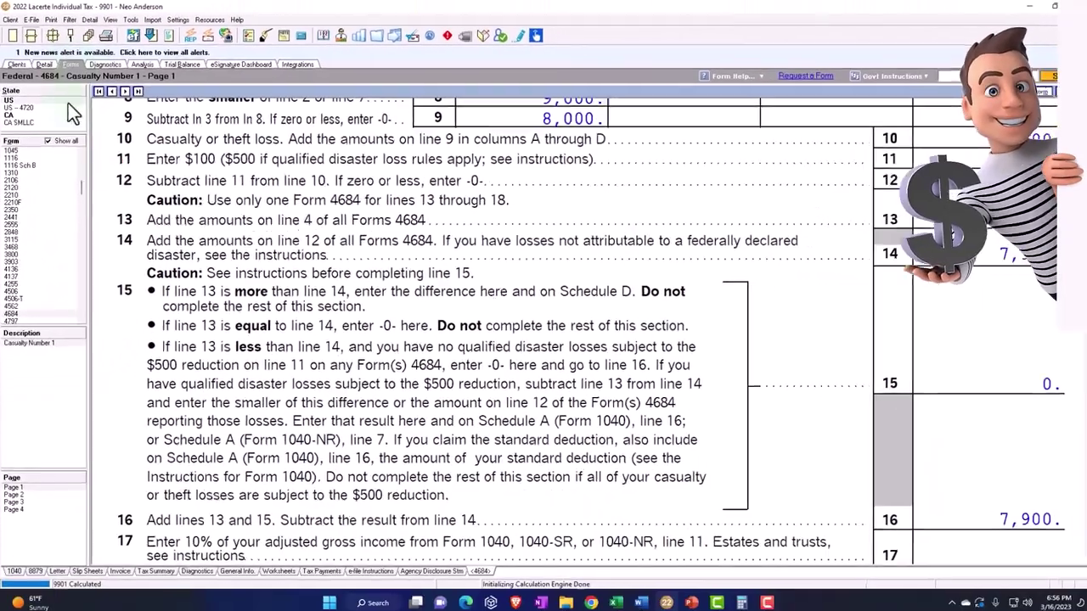
pyautogui.click(68, 102)
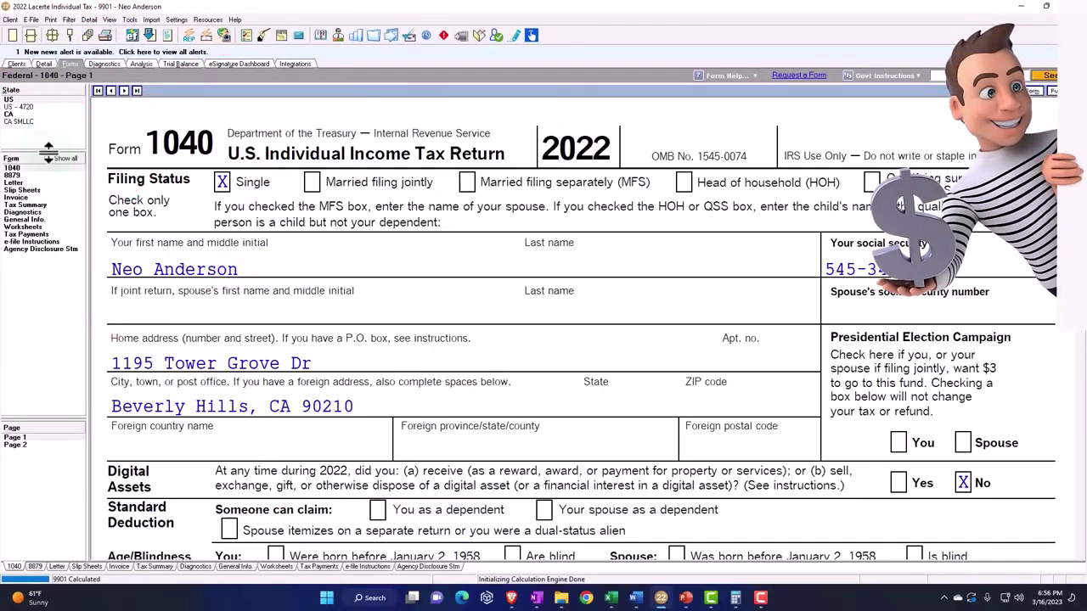